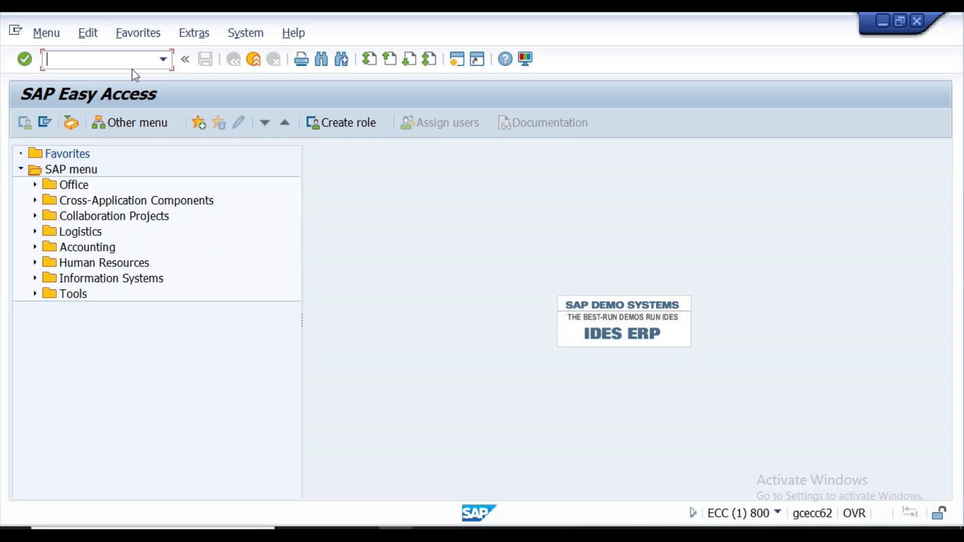
Step: Open transaction ME21 to view the classic purchase order entry screen, and return to the start screen
type("me21")
key("Return")
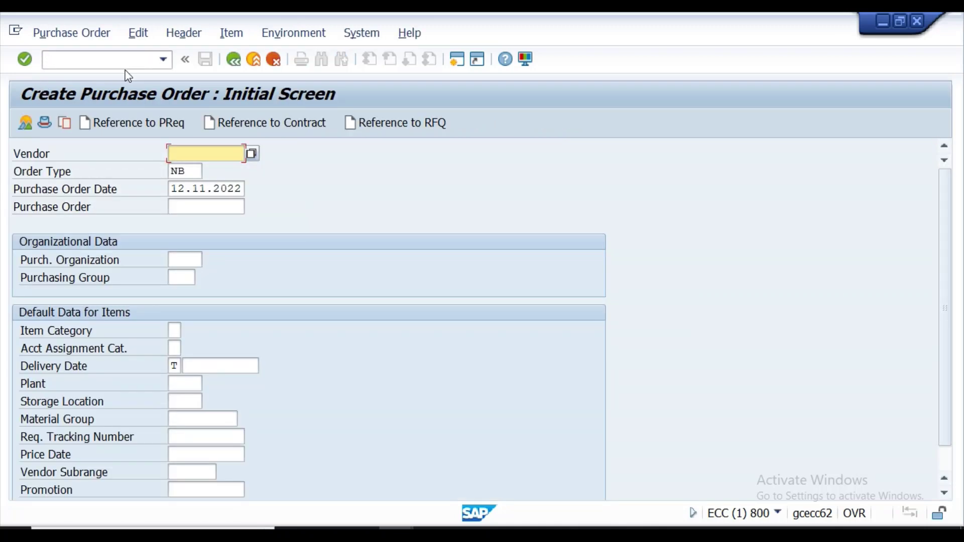
left_click(113, 63)
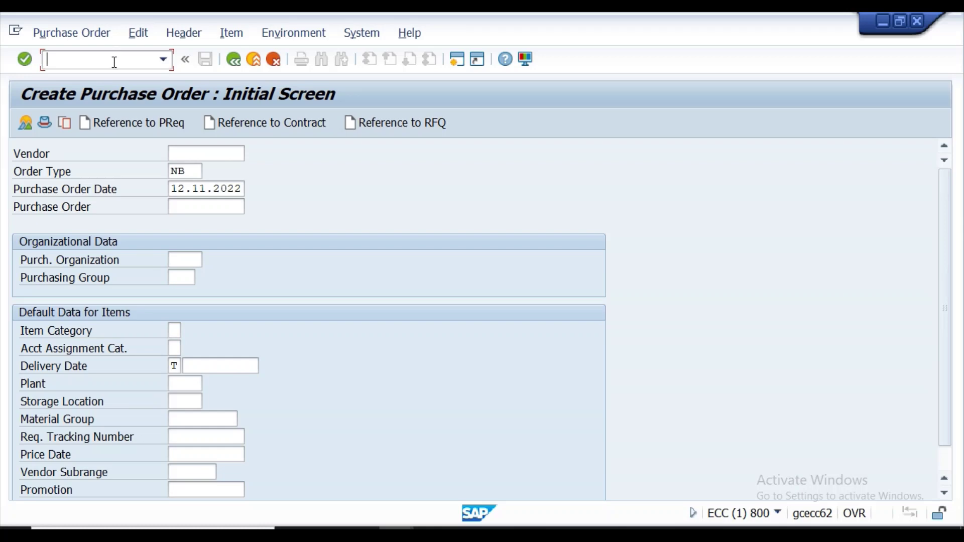
type("/n")
key("Return")
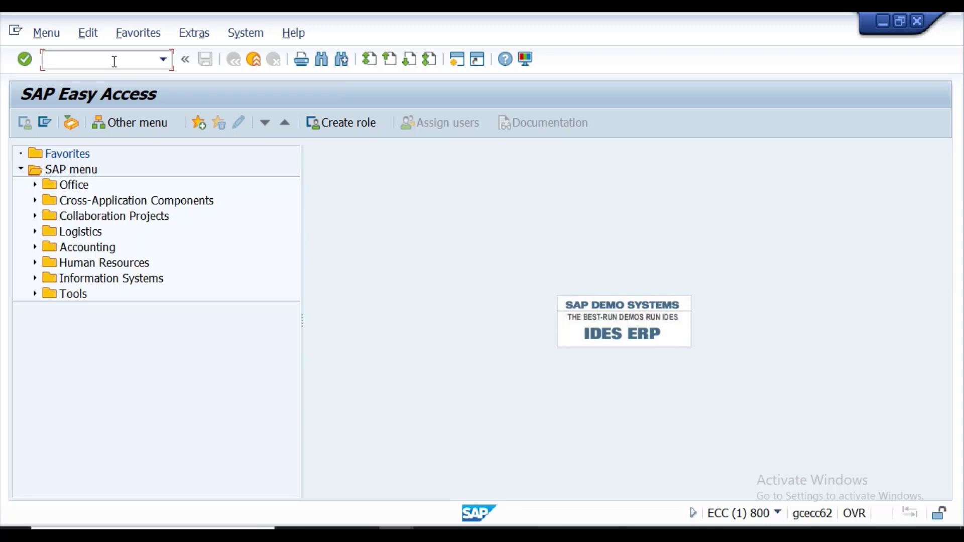
Step: Start transaction ME21N and expand the header data of the new purchase order
type("me21n")
key("Return")
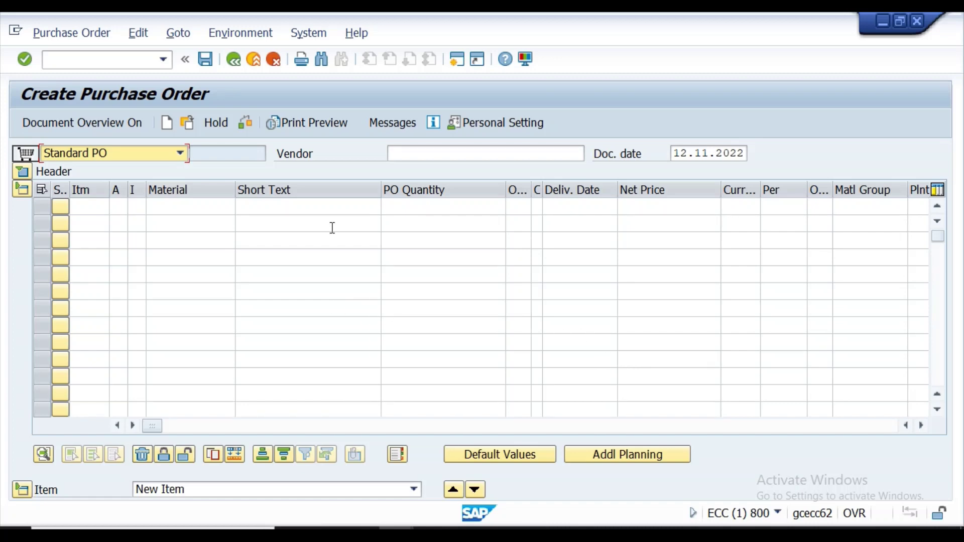
left_click(24, 174)
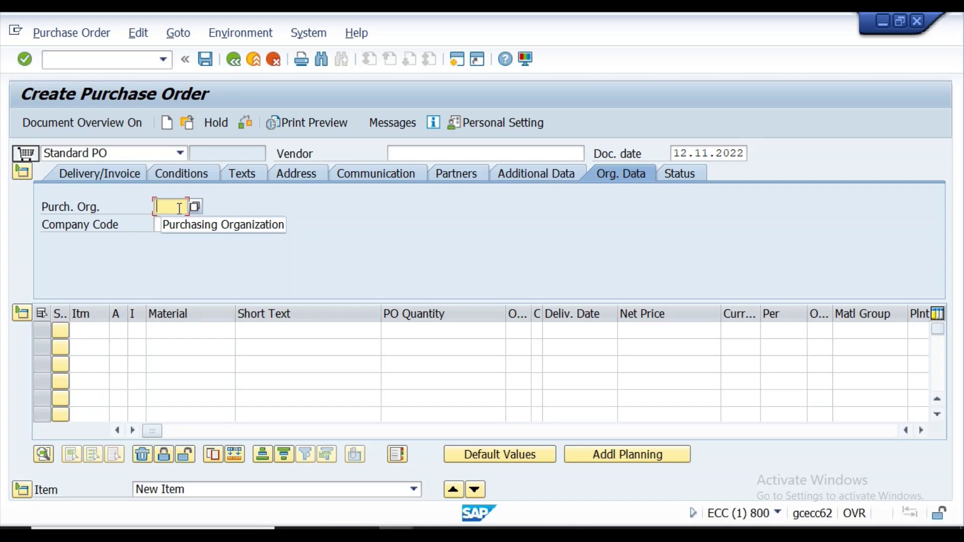
Step: Set the purchasing organization to KRP1 and the company code to KRIP in the order's organizational data
type("k")
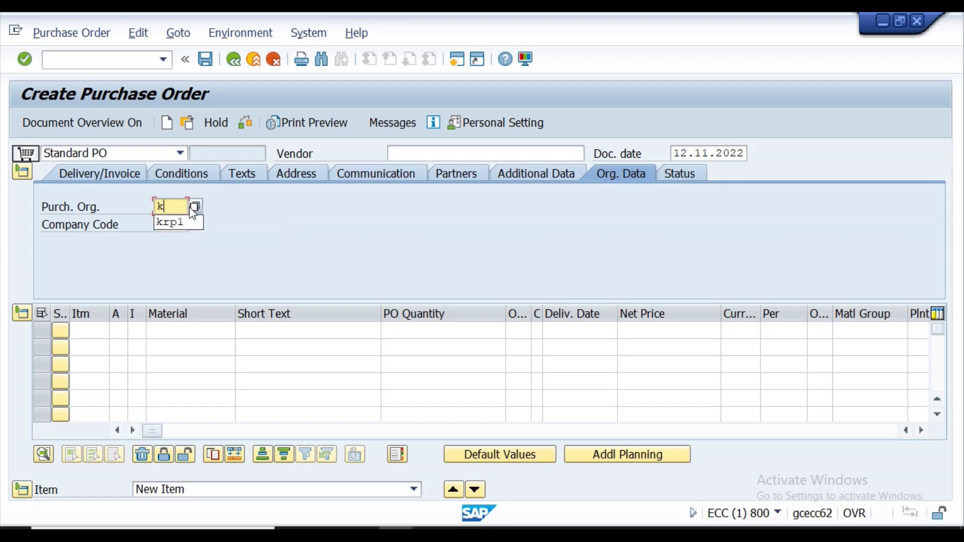
type("r")
left_click(194, 221)
left_click(186, 224)
type("krip")
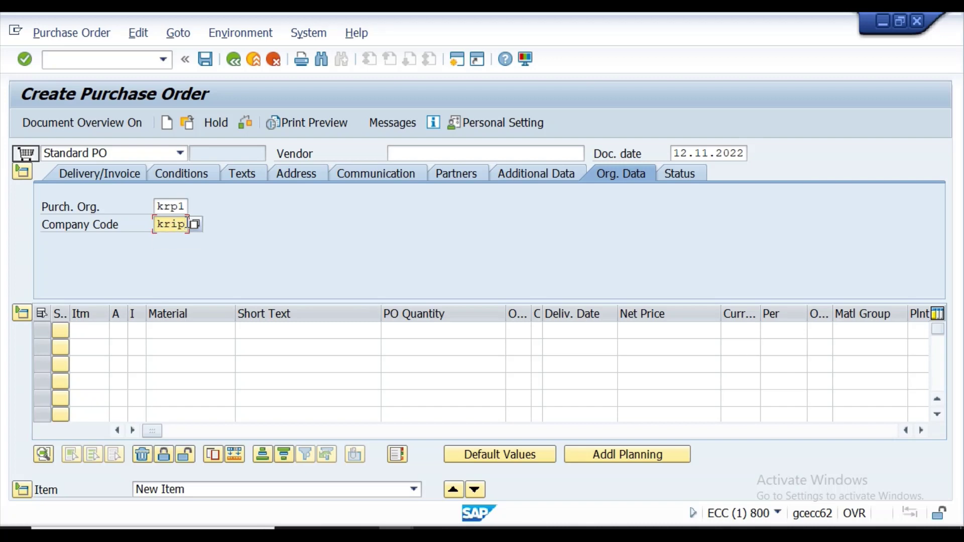
Step: Enter SHIVAM as the vendor of the standard purchase order
left_click(482, 157)
type("sh")
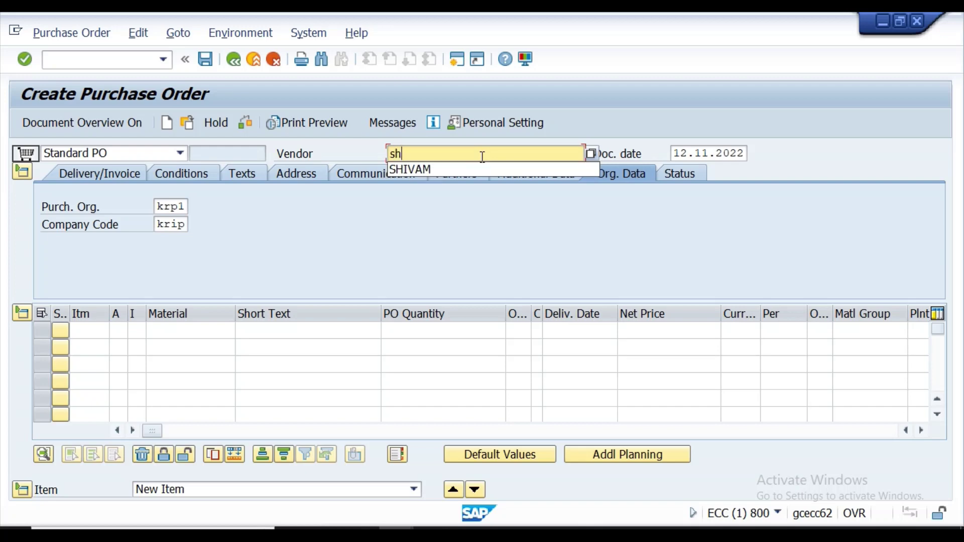
type("i")
left_click(441, 171)
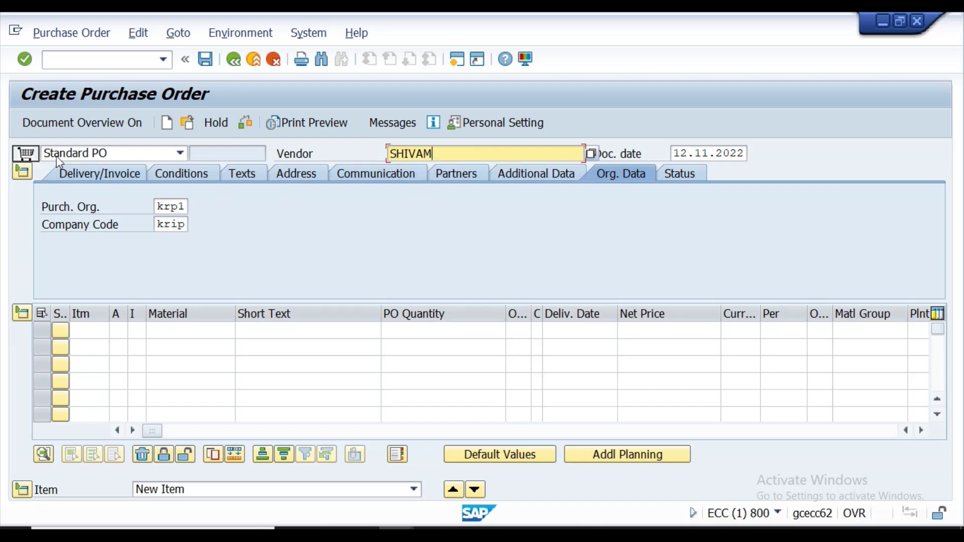
Step: Assign purchasing group 001 to the order and collapse the item sections
left_click(22, 313)
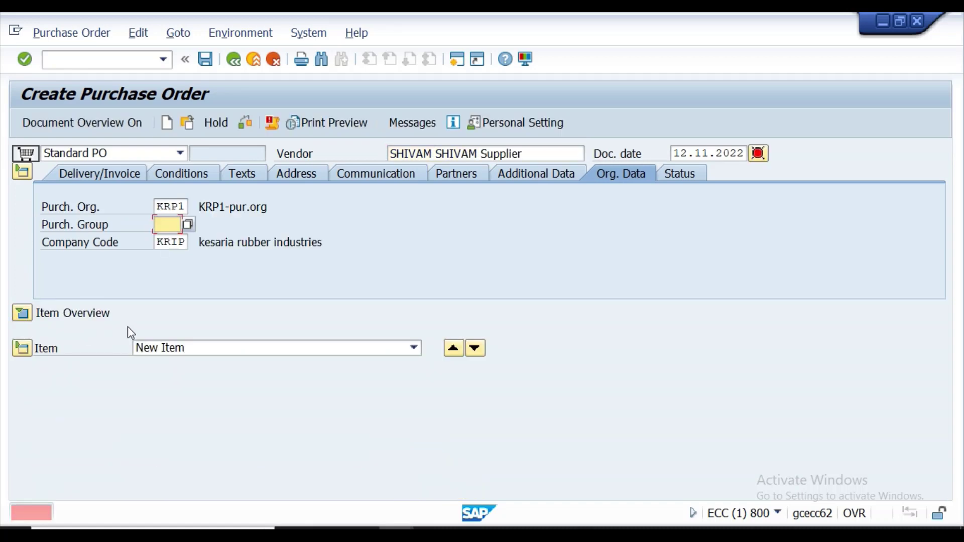
left_click(164, 223)
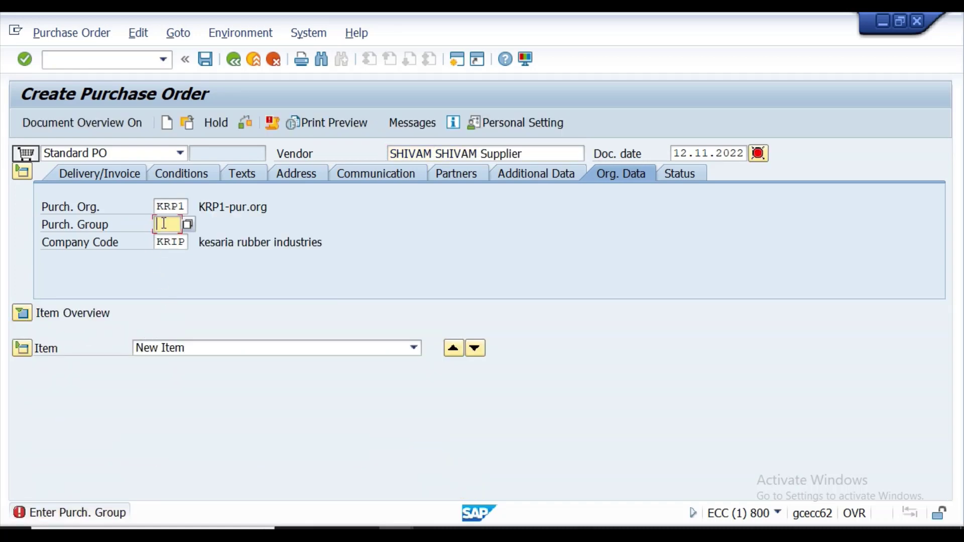
left_click(188, 224)
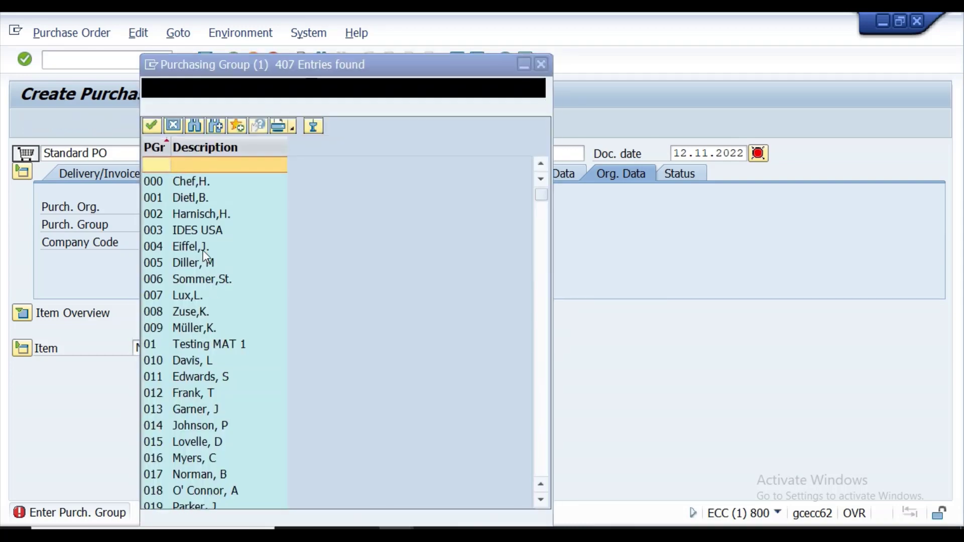
key("Escape")
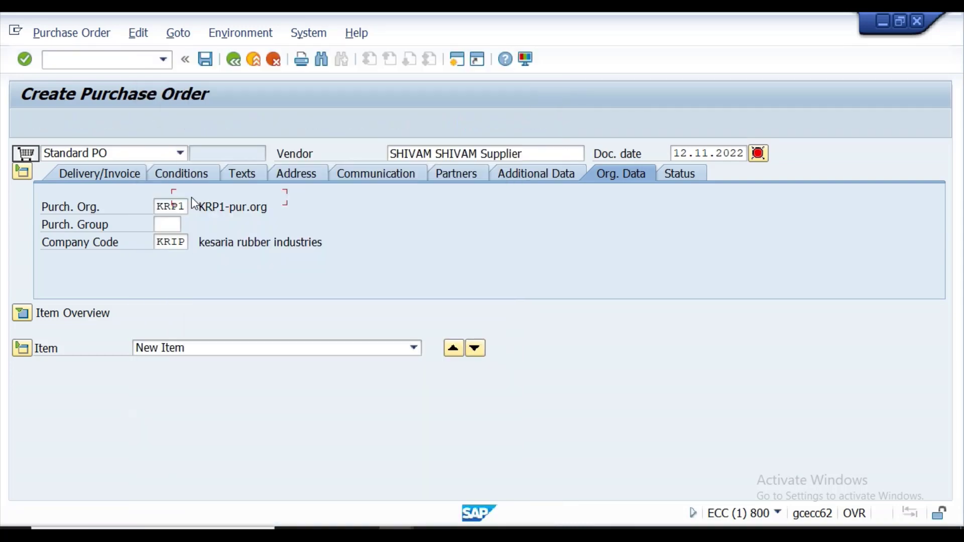
left_click(22, 353)
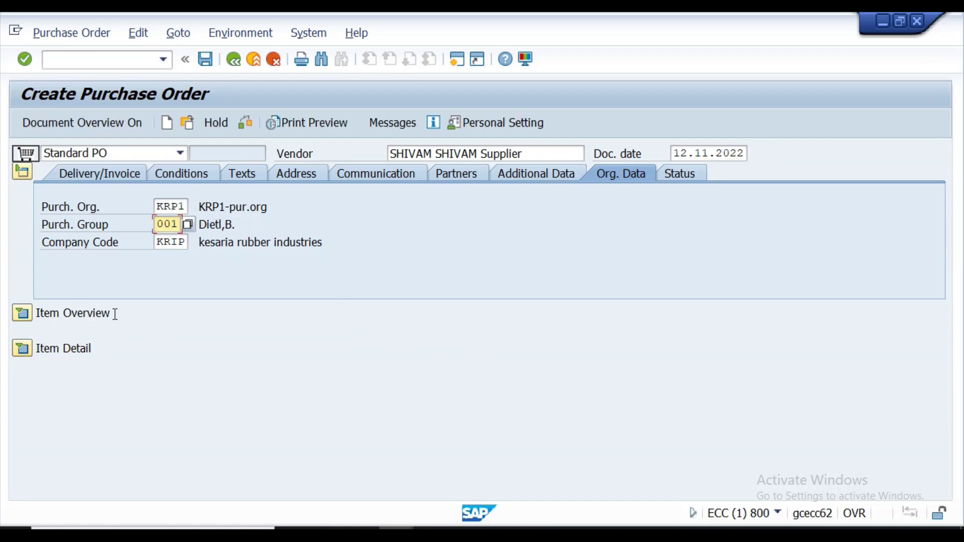
Step: Add an order item for material SILCON with a quantity of 100 and a net price of 10
left_click(22, 313)
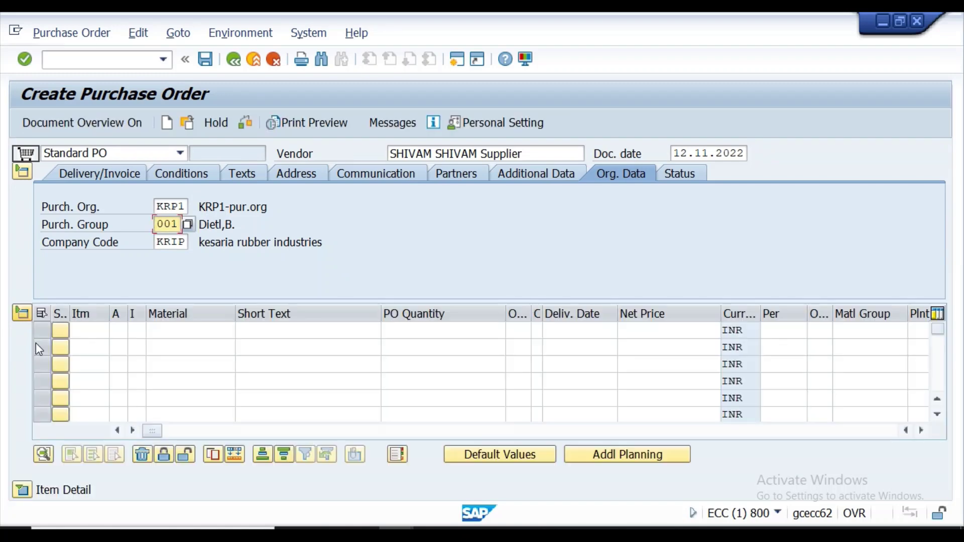
left_click(161, 332)
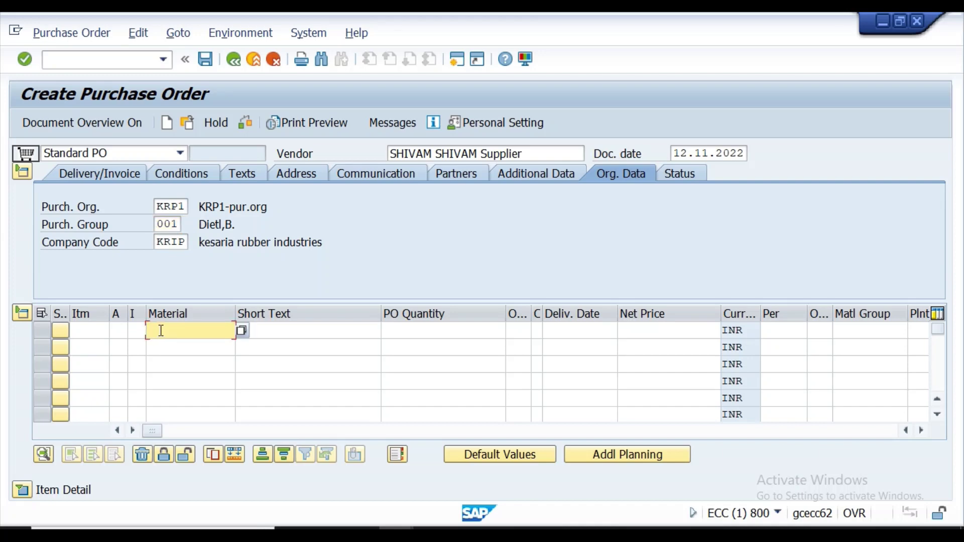
type("si")
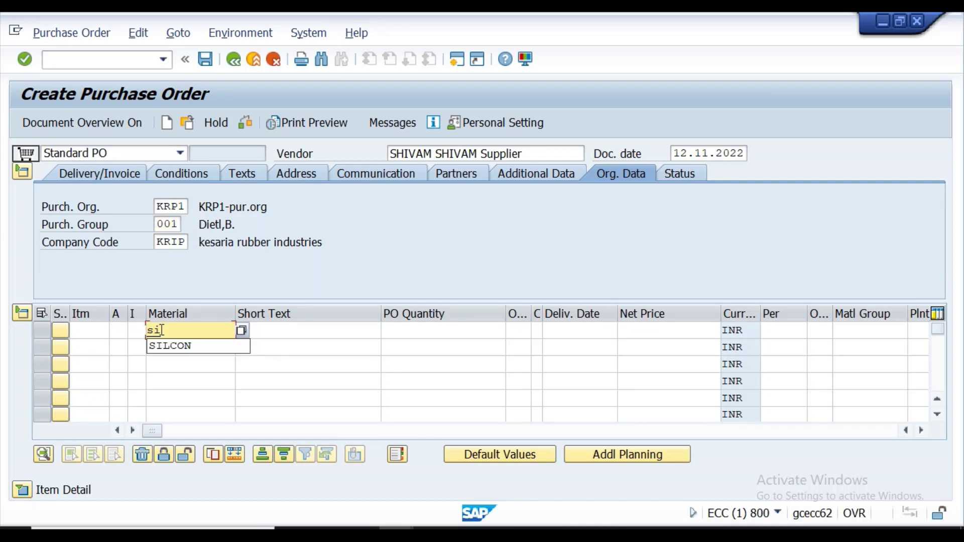
left_click(181, 350)
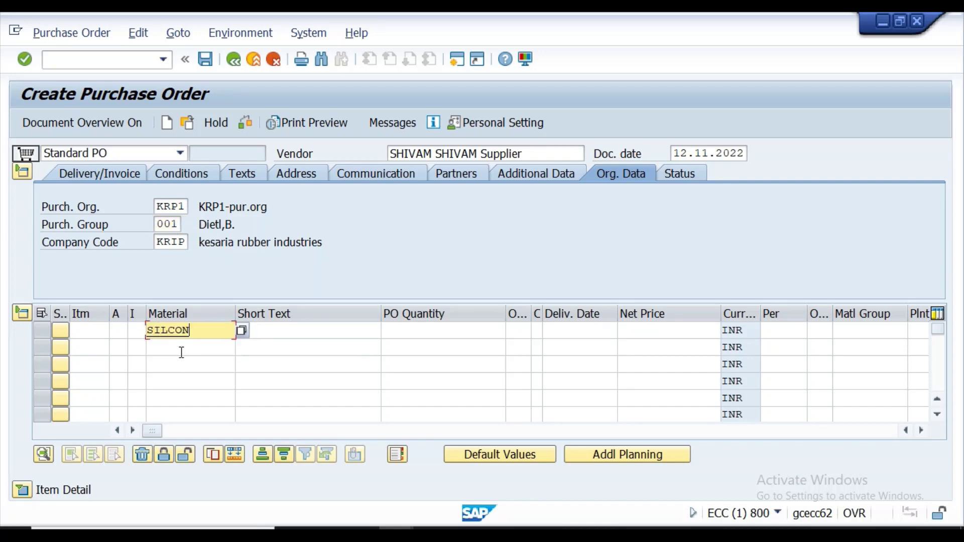
left_click(405, 331)
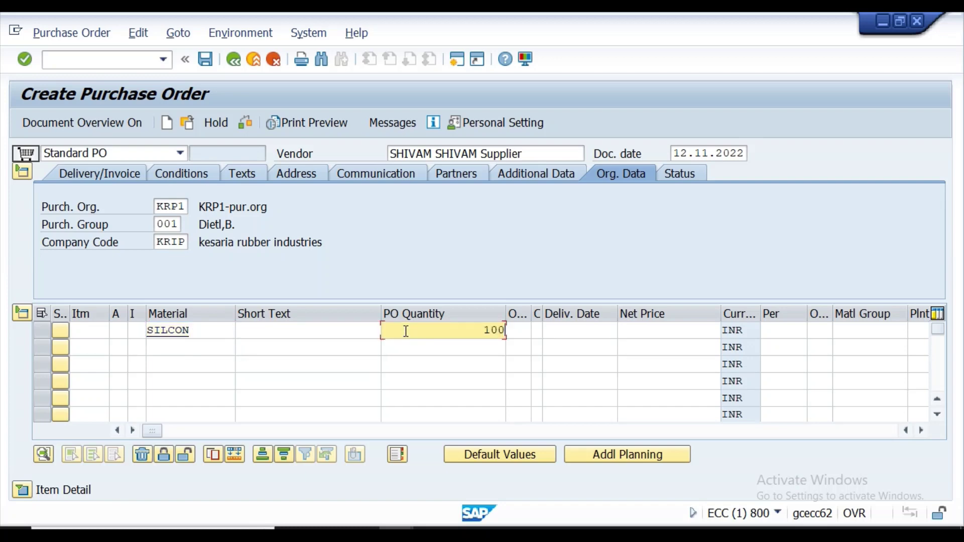
left_click(635, 329)
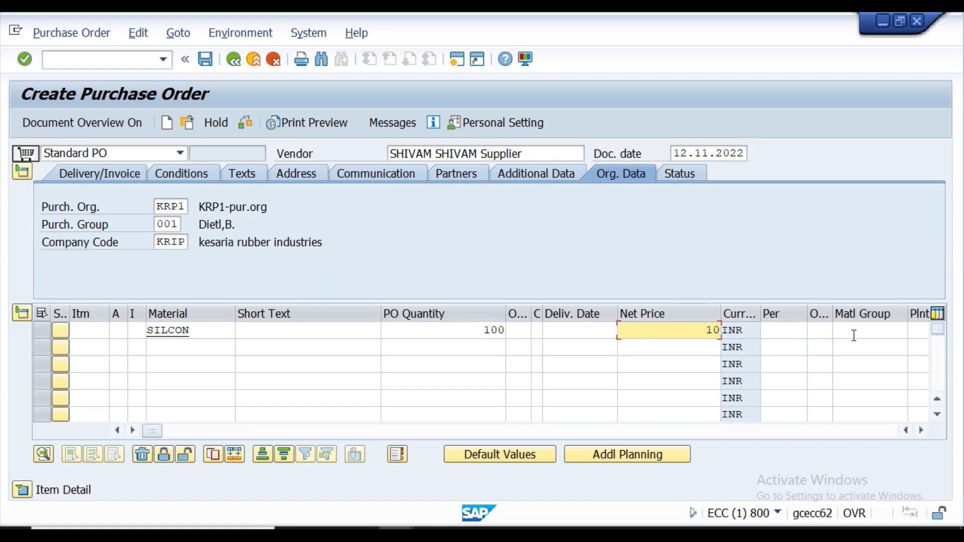
Step: Set the SILCON item's plant to KR01 and storage location to KS01, and validate the entries
left_click(921, 430)
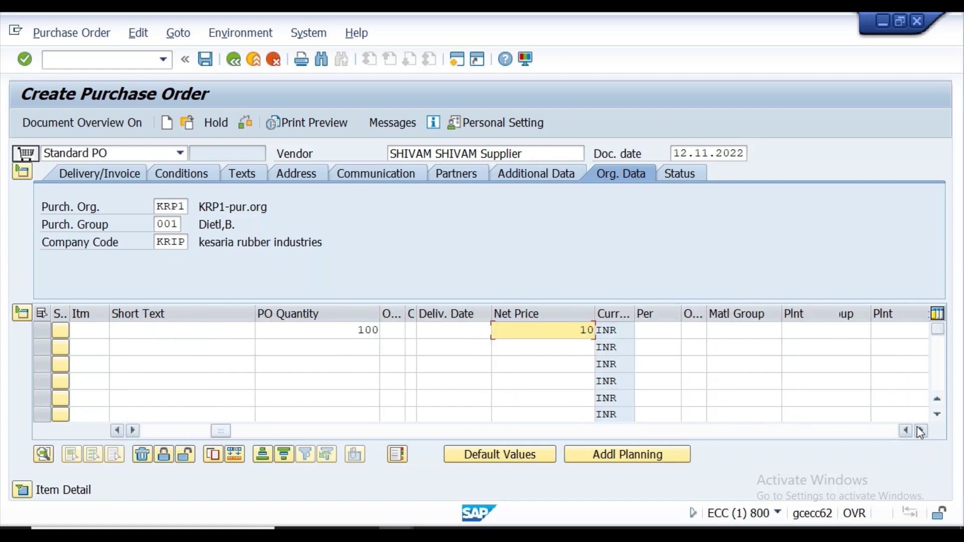
left_click(794, 336)
type("kr02")
key("BackSpace")
type("1")
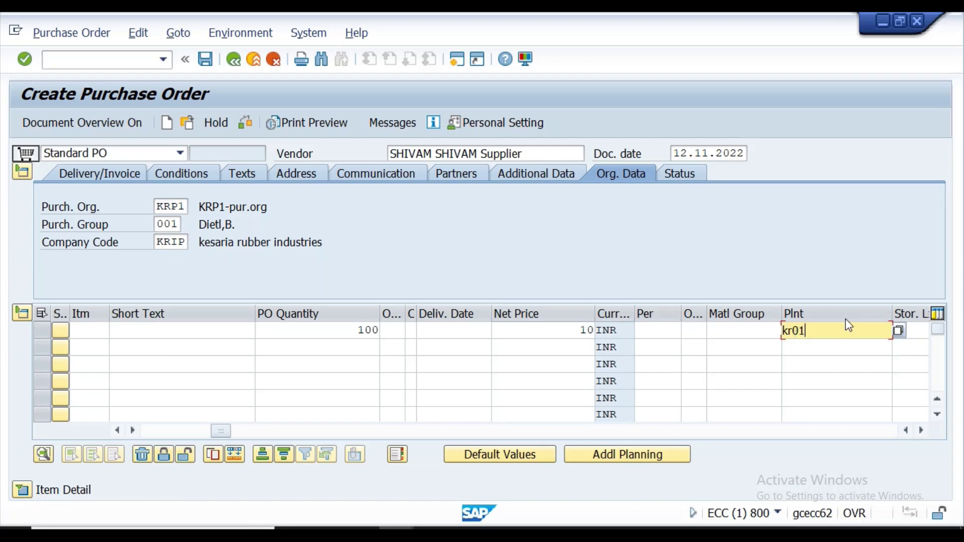
left_click(913, 334)
type("ks01")
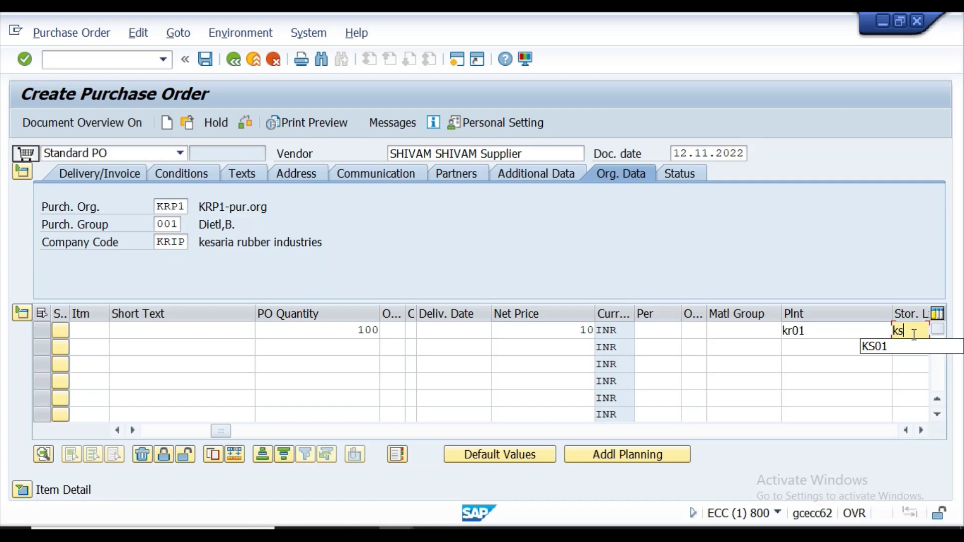
left_click(881, 347)
left_click(30, 59)
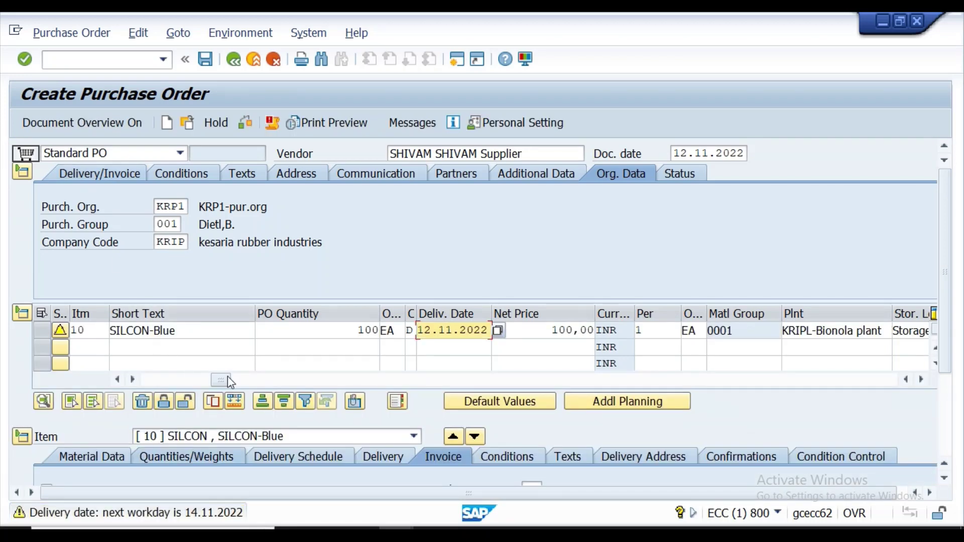
Step: Set the item's delivery date to 13.11.2022 and save the purchase order despite the warnings
left_click(498, 333)
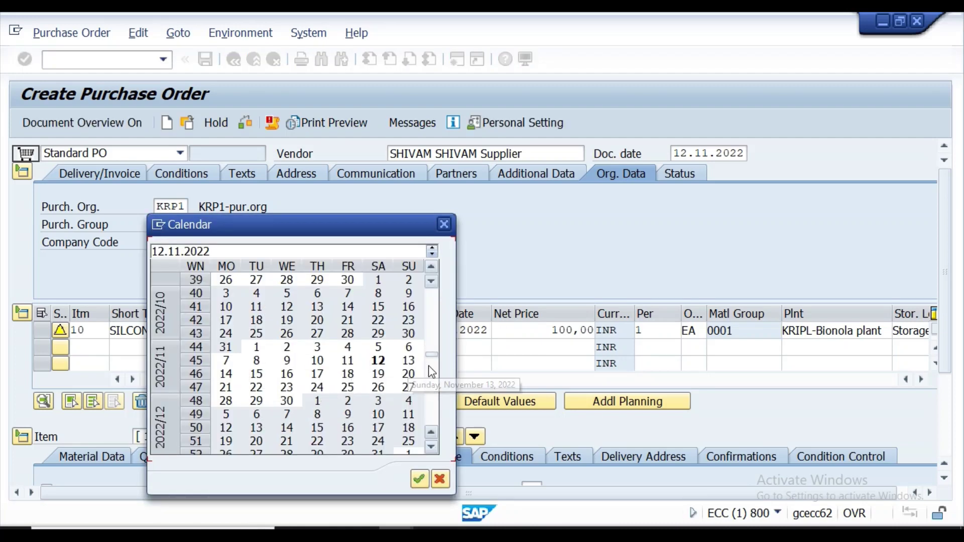
double_click(408, 362)
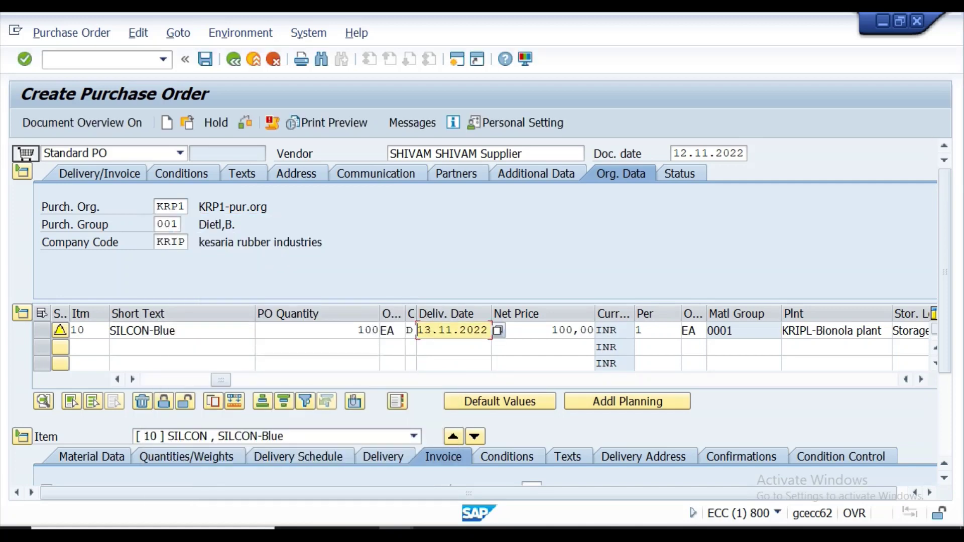
left_click(26, 61)
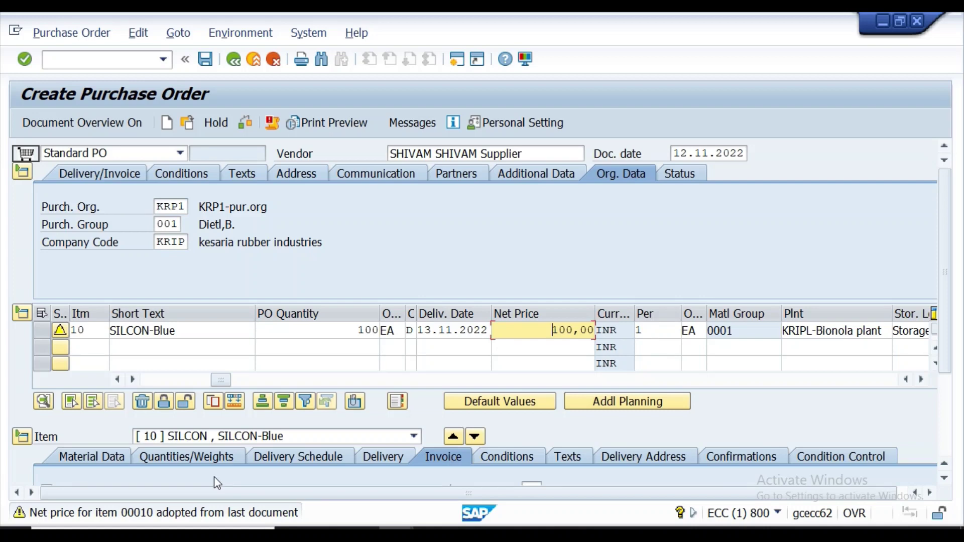
left_click(204, 61)
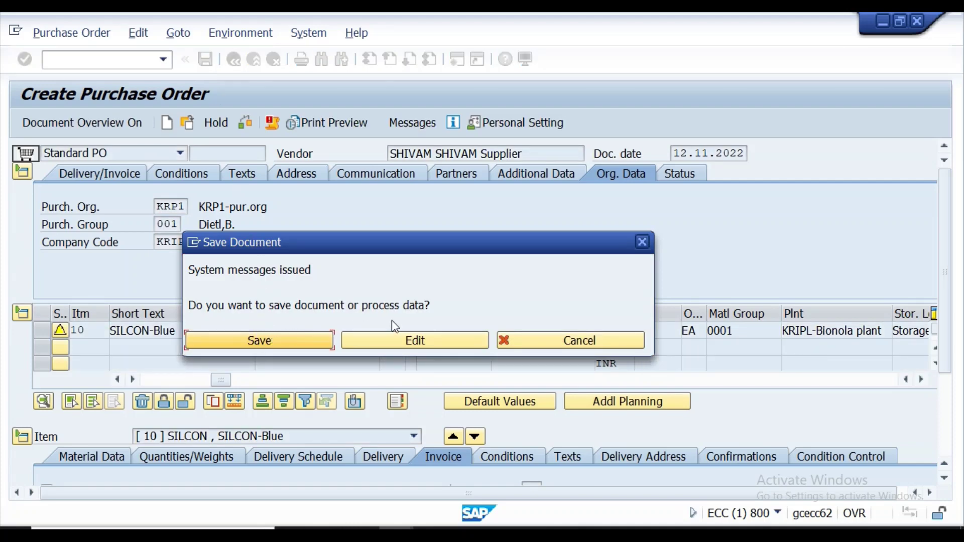
left_click(290, 340)
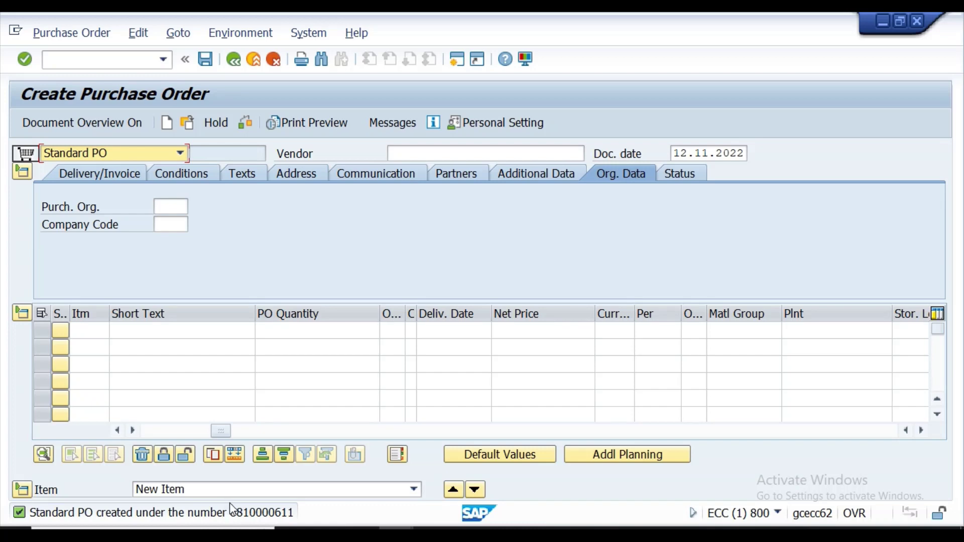
Step: Open the source code of screen program SAPLMEGUI from the system status and look through its includes
left_click(110, 158)
left_click(295, 38)
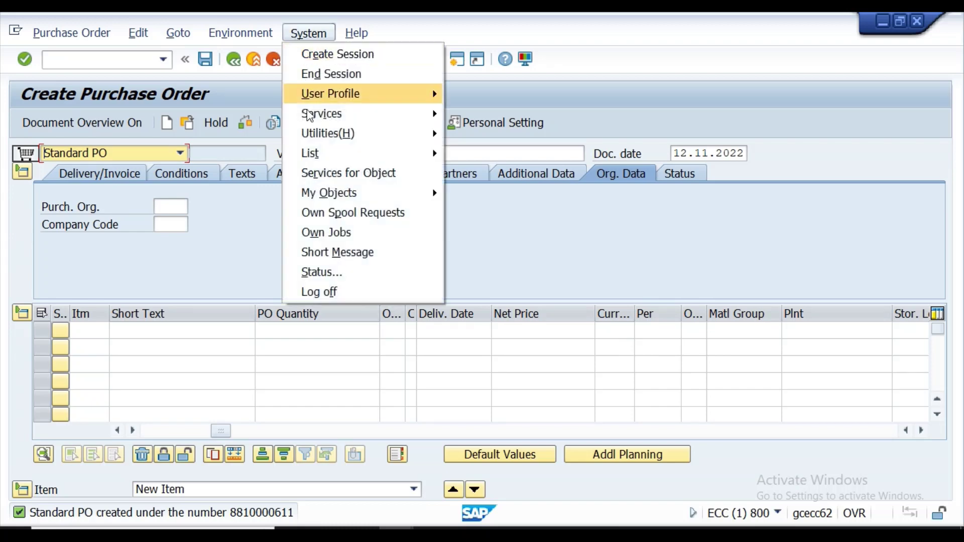
left_click(324, 271)
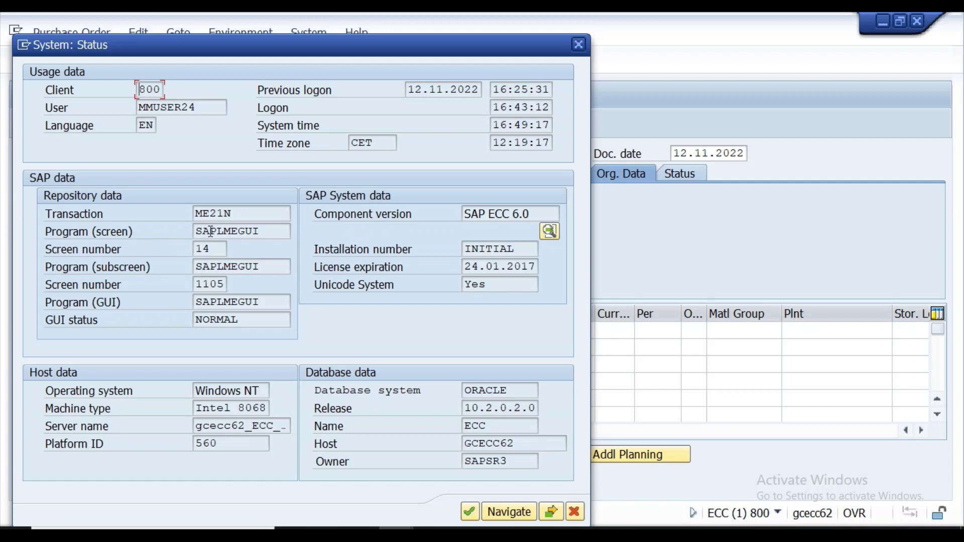
left_click(226, 233)
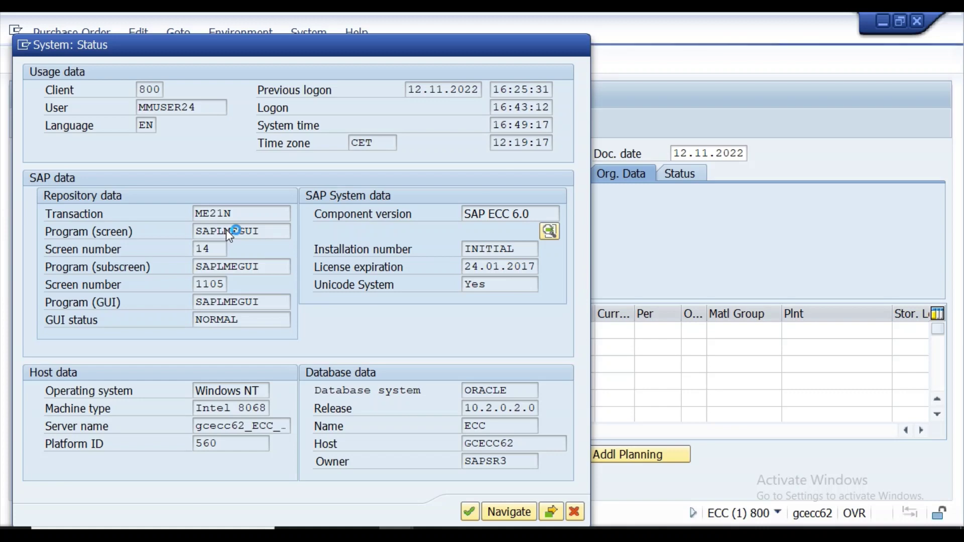
key("Return")
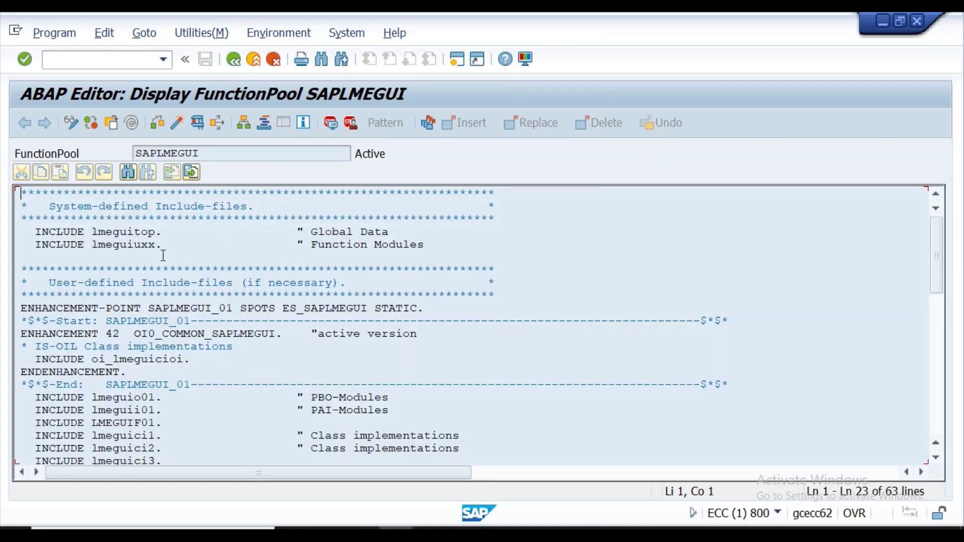
scroll(213, 372, "down", 11)
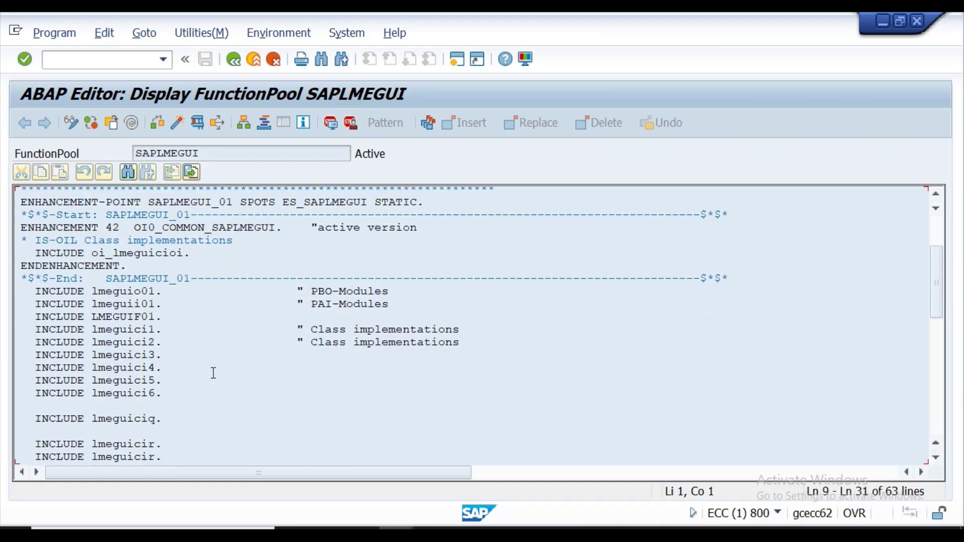
scroll(214, 372, "down", 2)
scroll(213, 373, "up", 14)
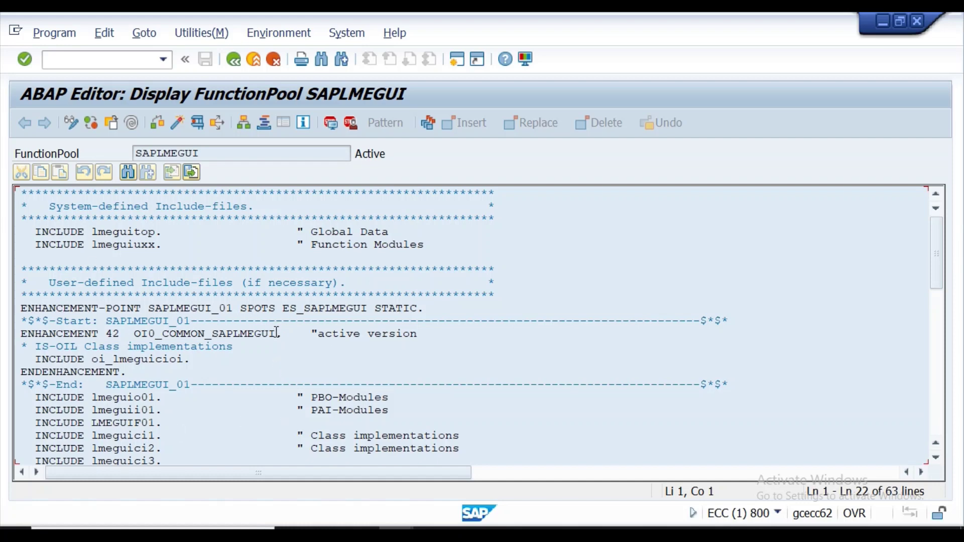
Step: Look through the INCLUDE statements of function pool SAPLMEGUI and return to the system status
scroll(276, 332, "down", 7)
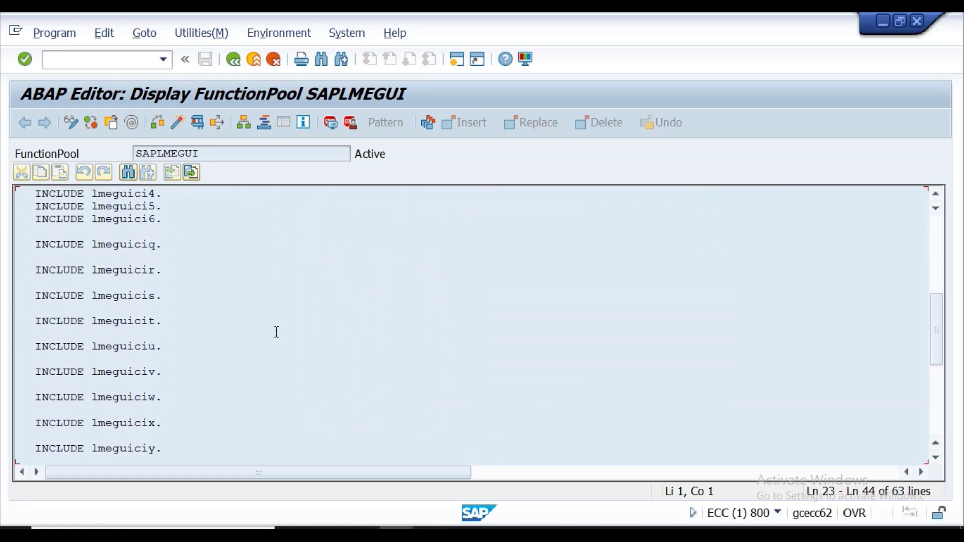
scroll(276, 332, "up", 7)
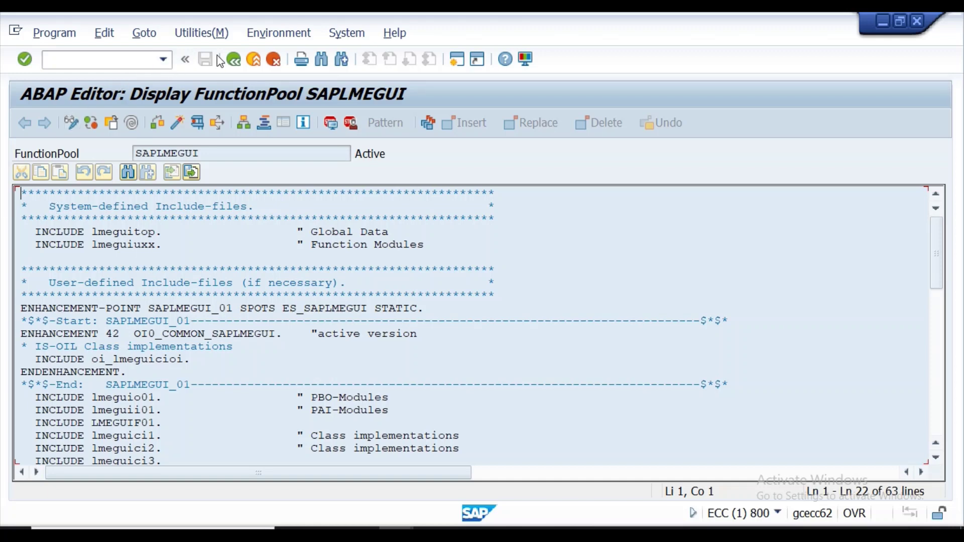
left_click(232, 60)
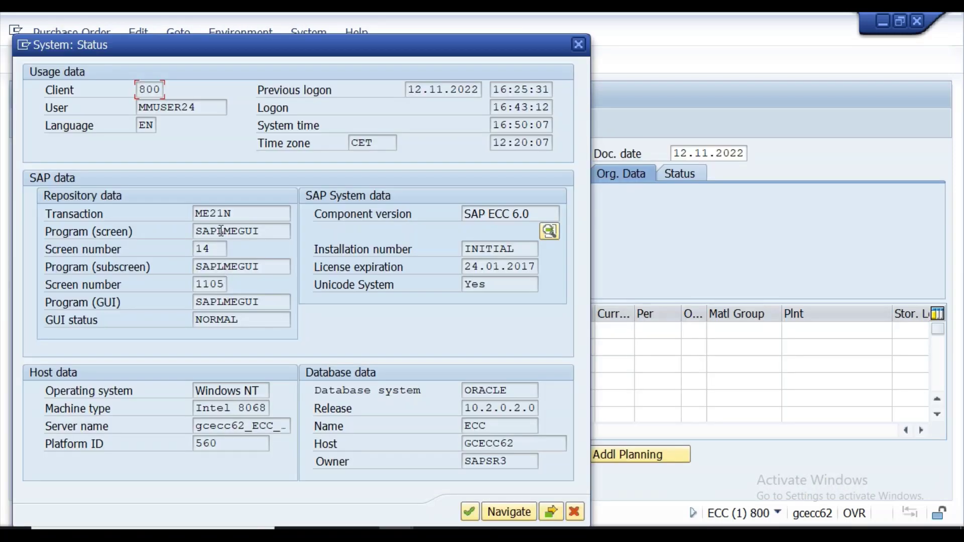
Step: Reopen the source code of screen program SAPLMEGUI, examine its whole include list, and return to the purchase order screen
double_click(221, 230)
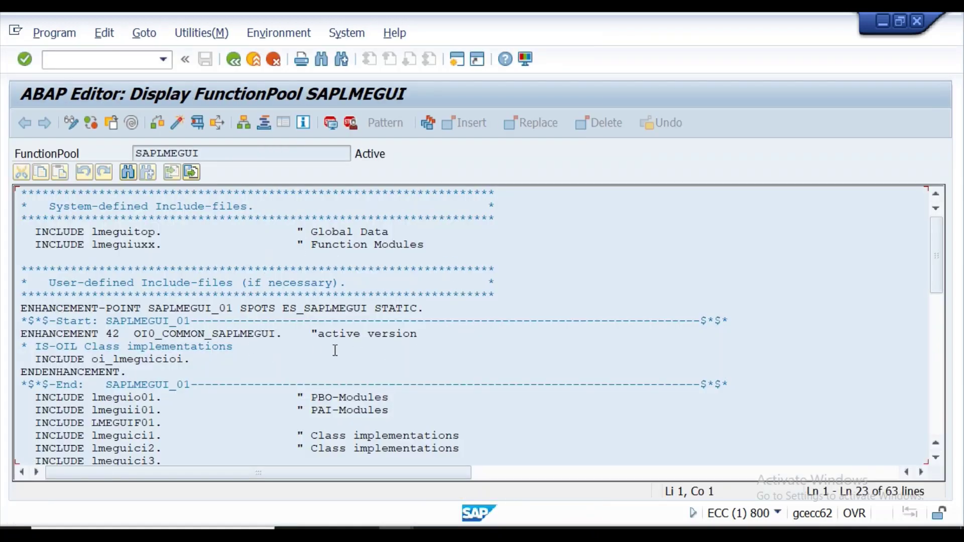
scroll(291, 334, "down", 10)
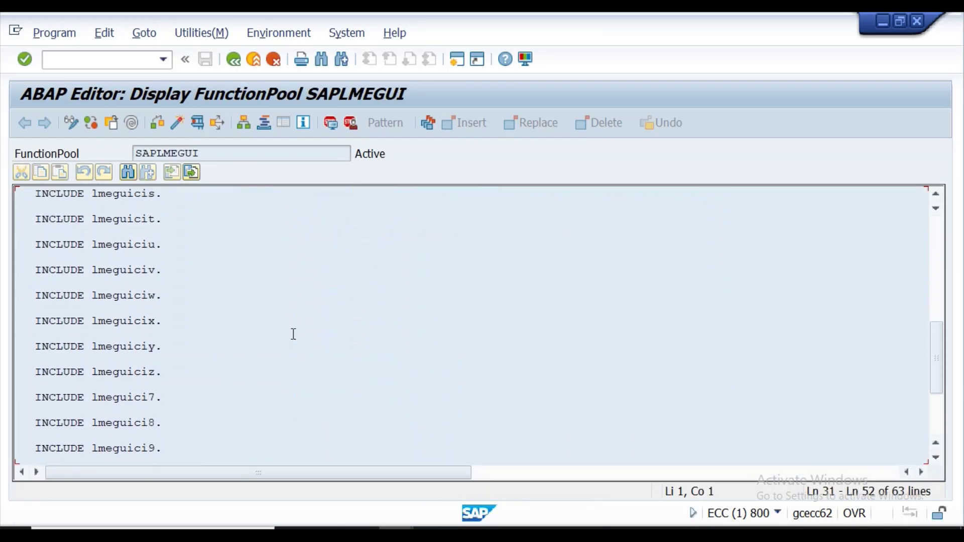
scroll(294, 333, "down", 4)
scroll(295, 334, "up", 14)
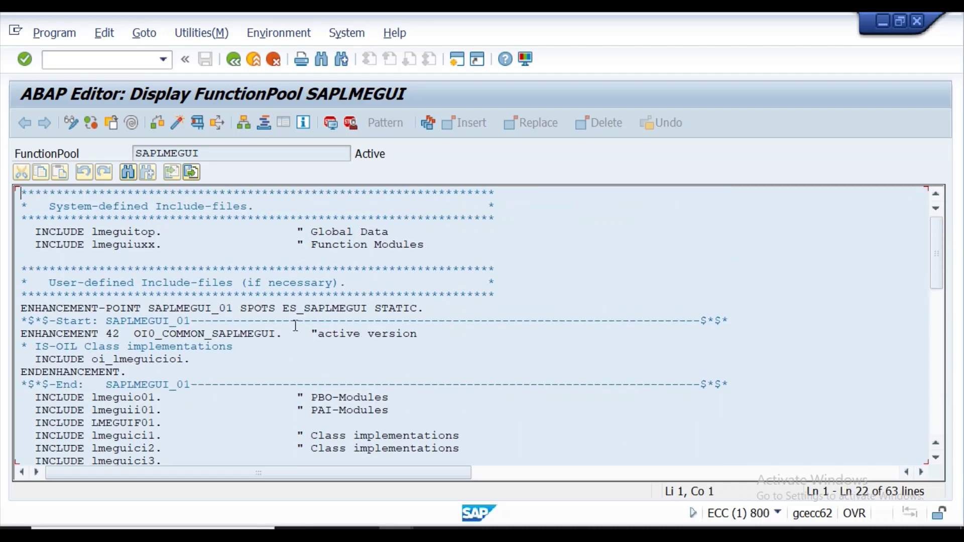
scroll(296, 325, "down", 14)
scroll(294, 325, "up", 1)
scroll(294, 325, "up", 2)
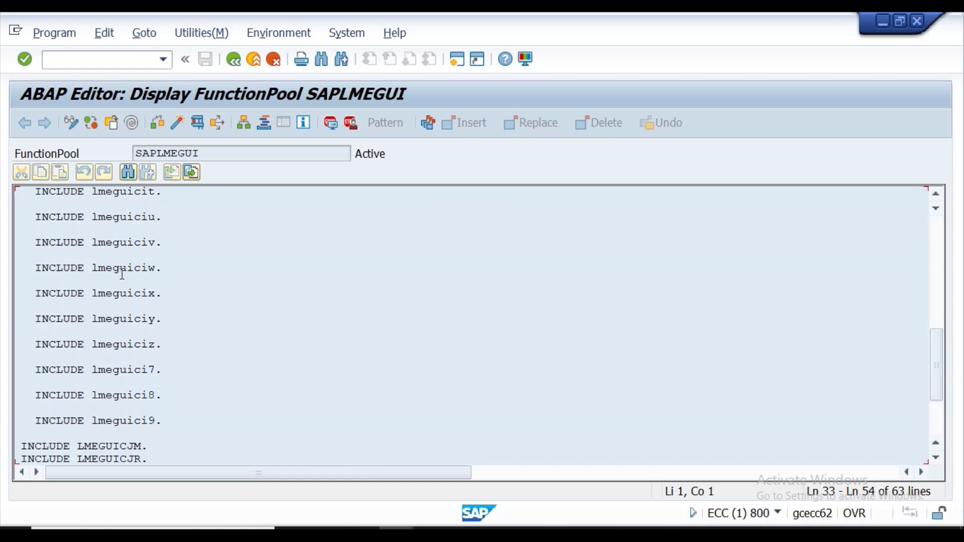
scroll(142, 260, "up", 3)
scroll(141, 260, "up", 8)
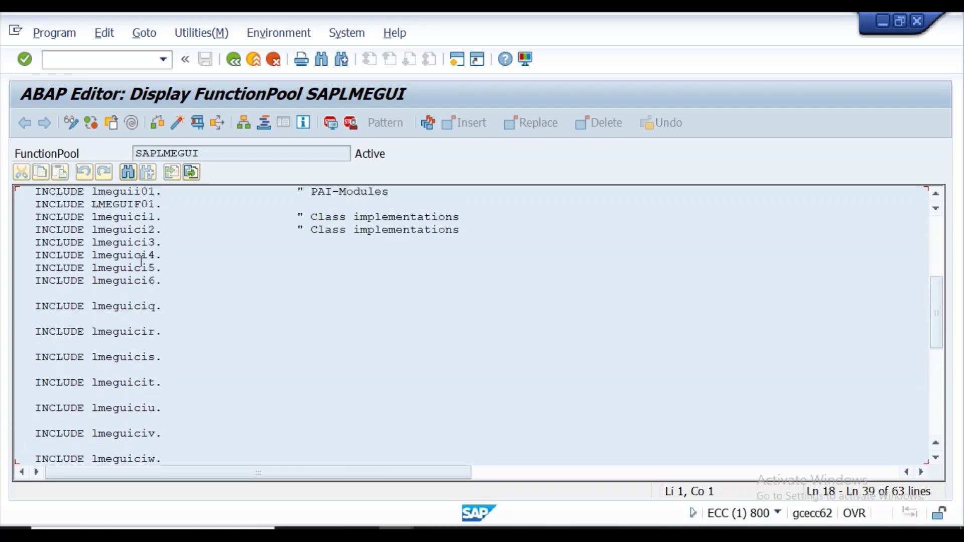
scroll(143, 261, "up", 1)
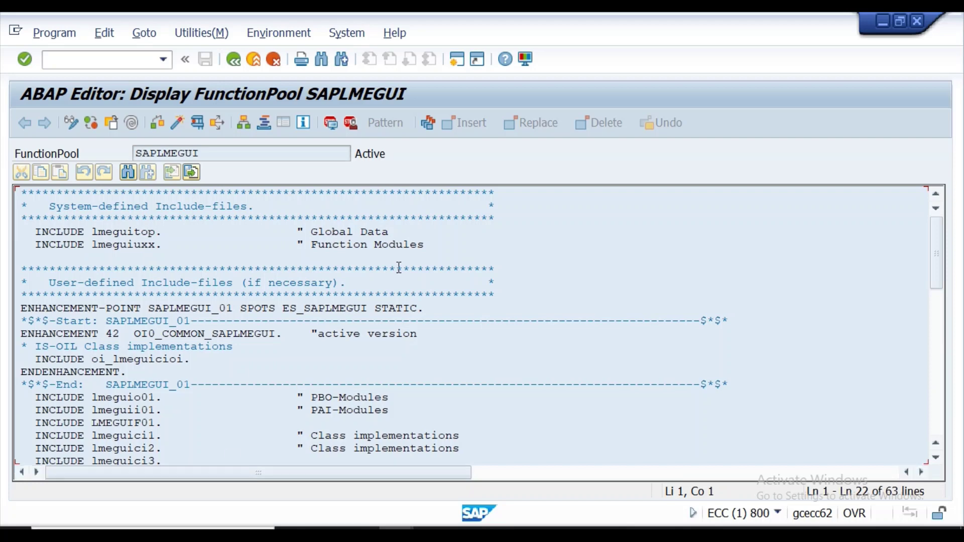
left_click(235, 62)
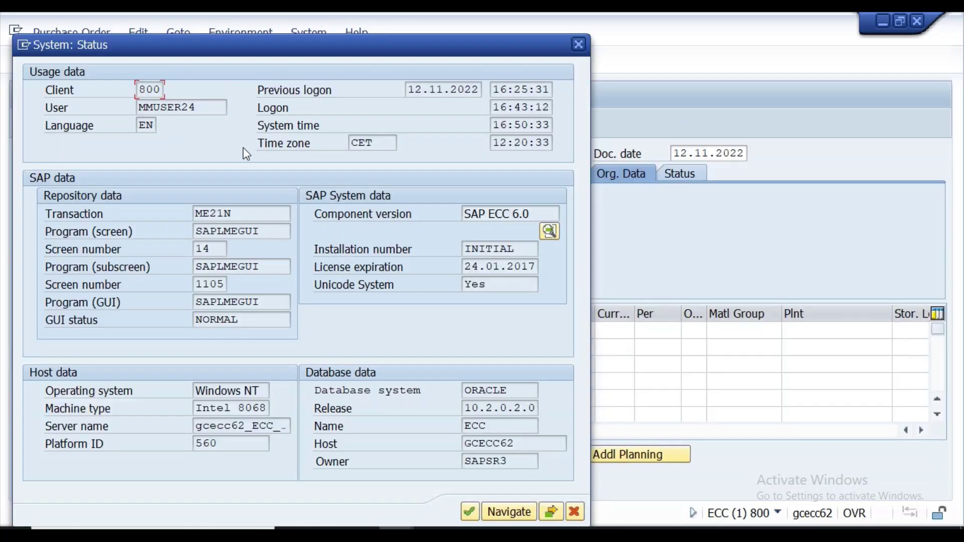
left_click(578, 45)
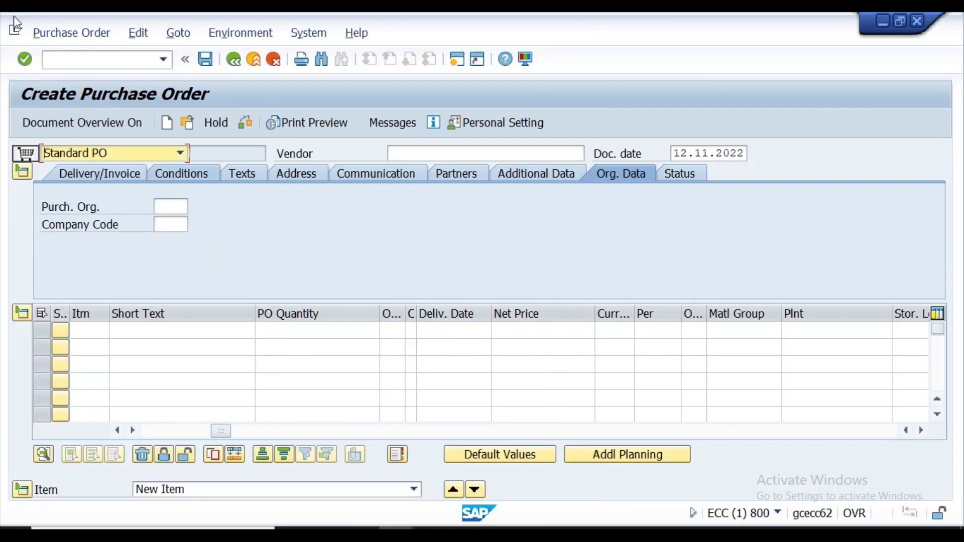
Step: End the SAP session with the command /nex and close SAP Logon
left_click(86, 60)
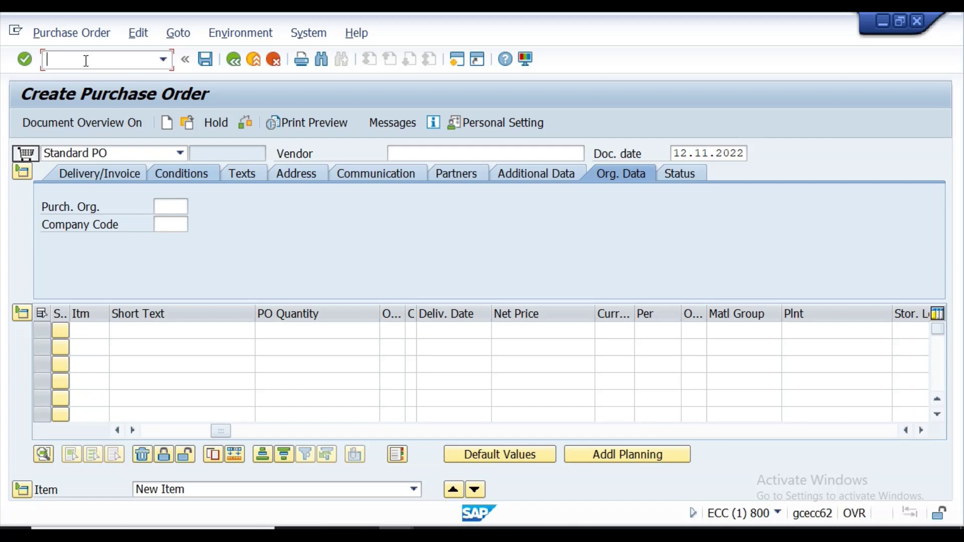
type("/nex")
key("Return")
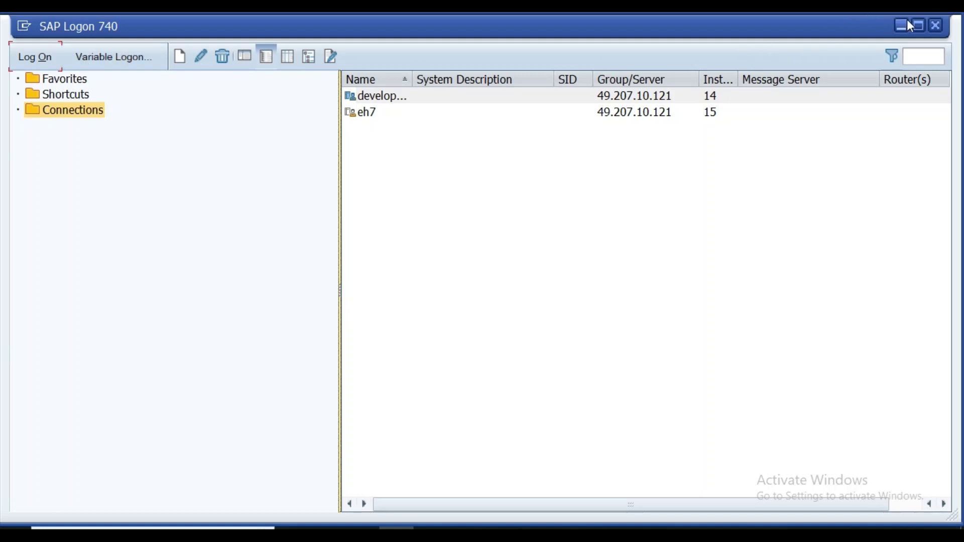
left_click(935, 26)
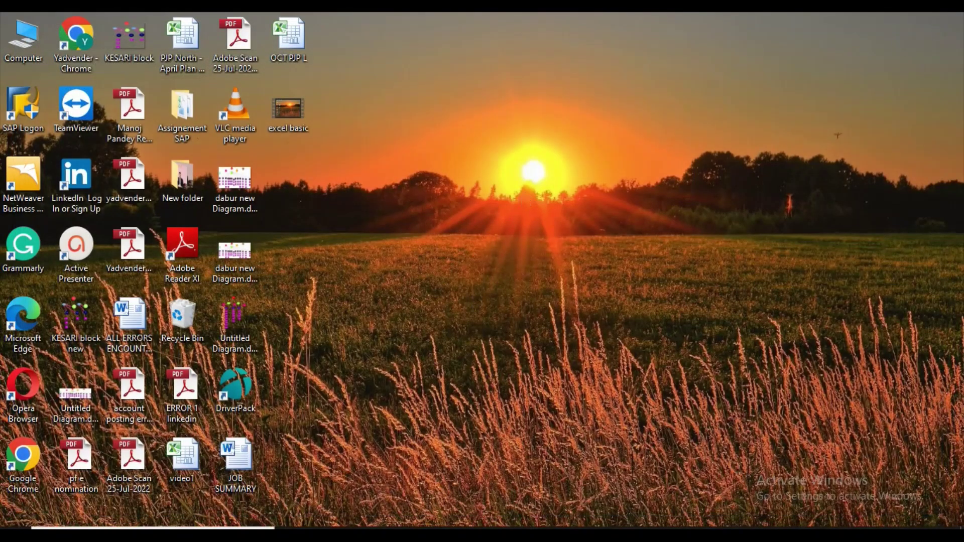
Step: Switch to the Word document Lecture-03 (1) and view its Three Tier Architecture notes
left_click(361, 528)
scroll(391, 350, "down", 1)
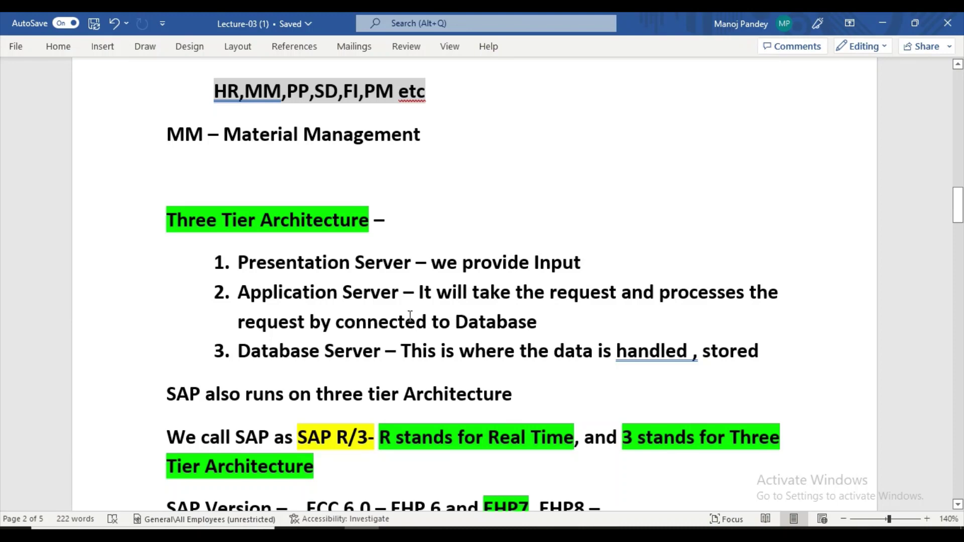